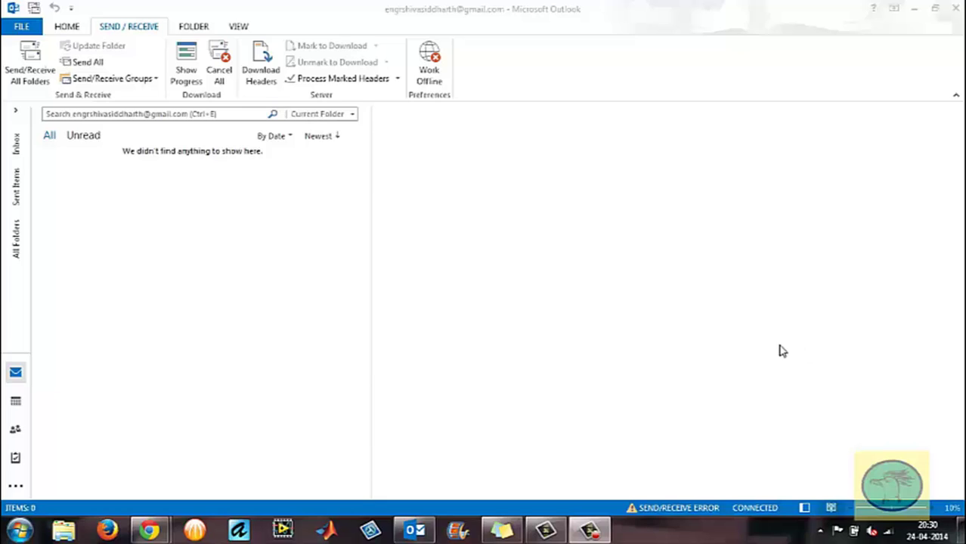
# Expand the full folder and account list, scroll through it, then collapse it again.
pyautogui.click(23, 247)
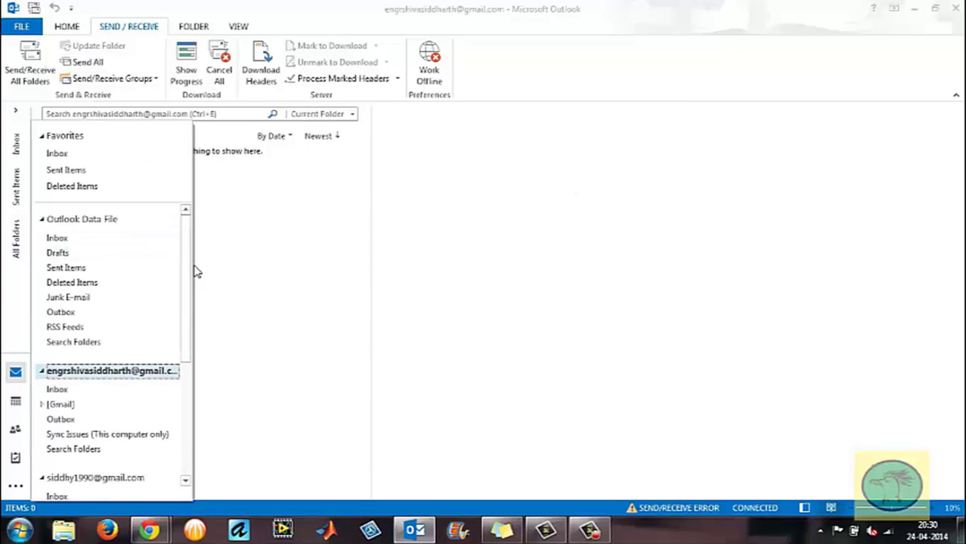
pyautogui.scroll(-1, 185, 342)
pyautogui.scroll(-5, 183, 382)
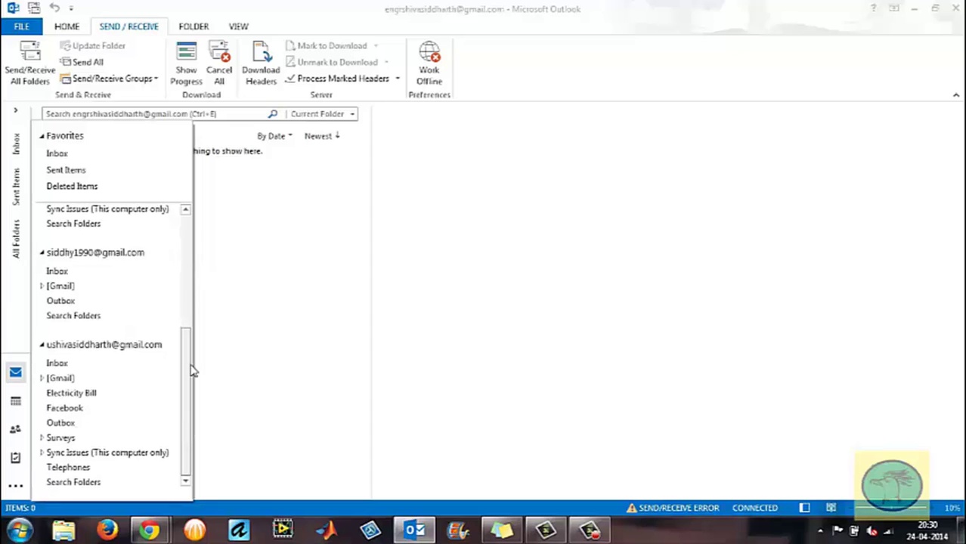
pyautogui.scroll(5, 183, 378)
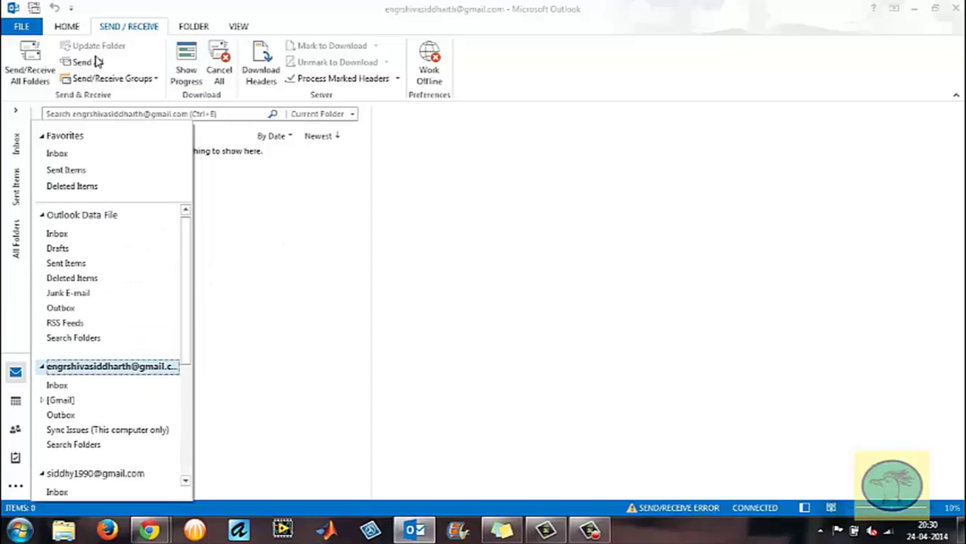
pyautogui.click(49, 57)
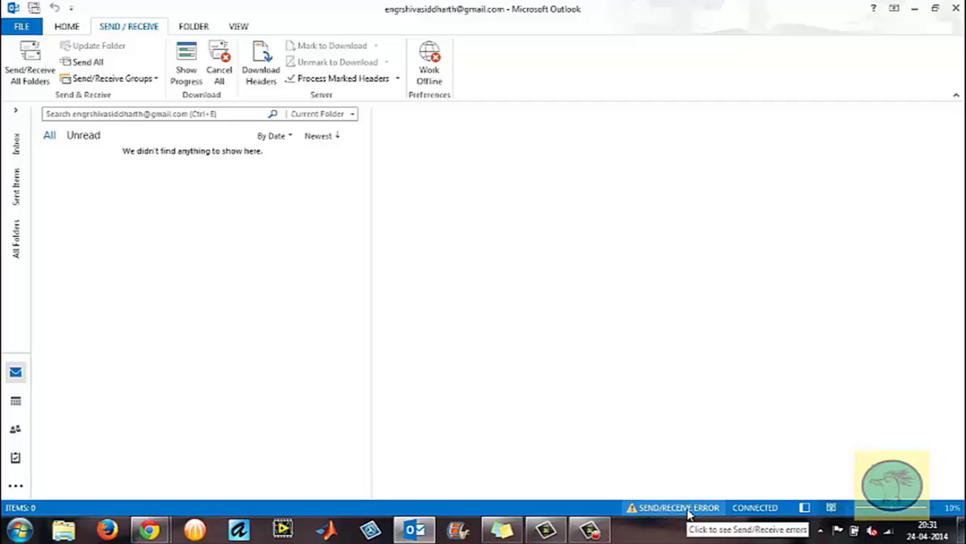
# Review the 'Cannot connect to the server' send/receive errors, then go to Account Information.
pyautogui.click(690, 514)
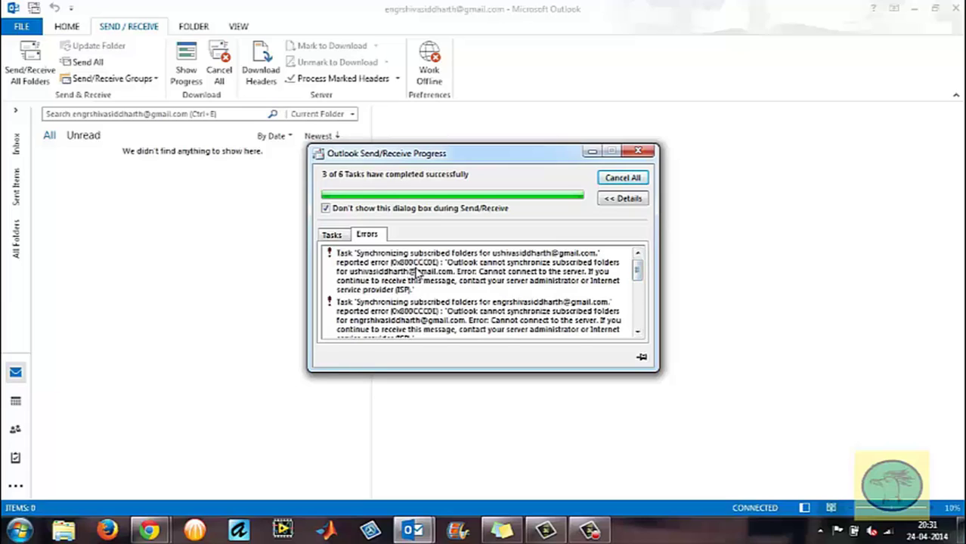
pyautogui.moveTo(637, 275); pyautogui.dragTo(640, 259)
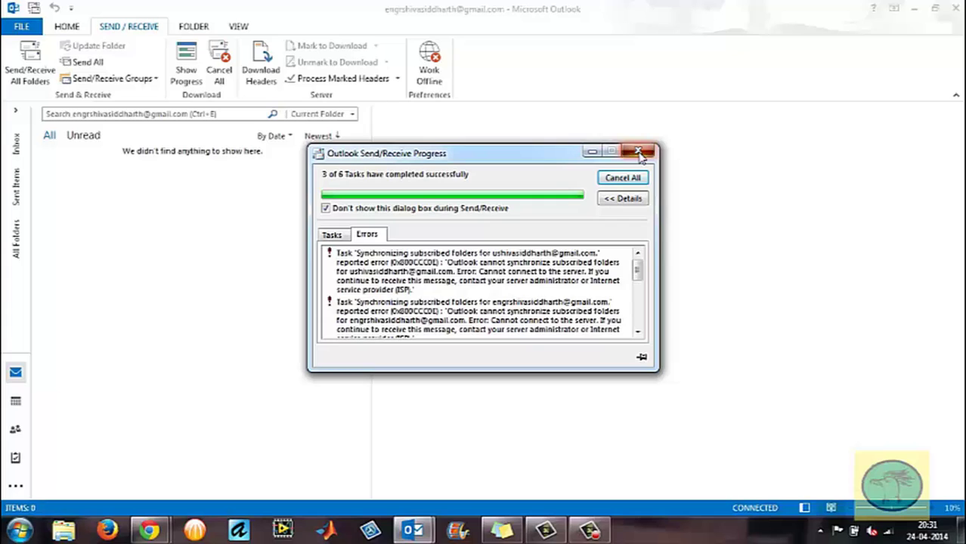
pyautogui.click(638, 154)
pyautogui.click(23, 26)
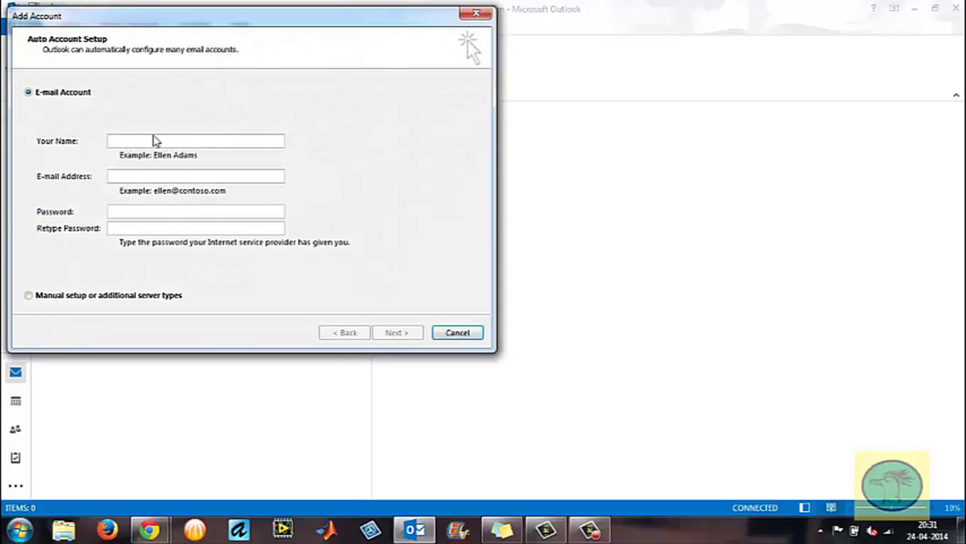
# Enter name 'Test Account', the test Gmail address and the password twice, then submit for setup.
pyautogui.write('Test Account')
pyautogui.press('Tab')
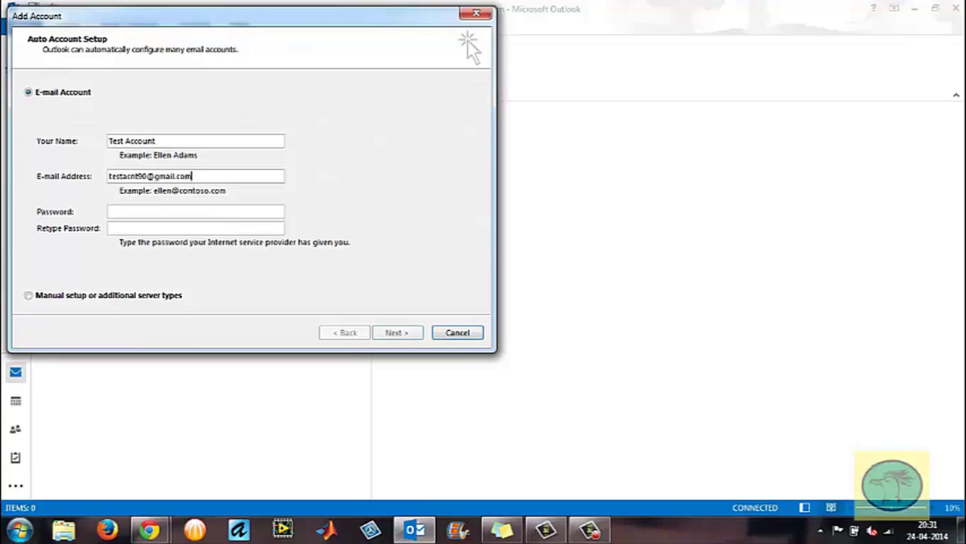
pyautogui.press('Tab')
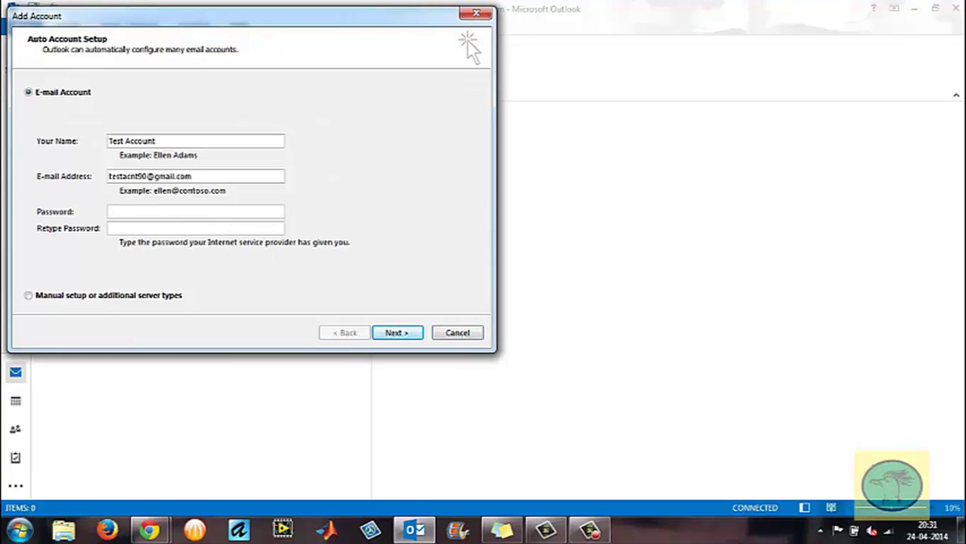
pyautogui.write('***************')
pyautogui.press('Tab')
pyautogui.write('**************')
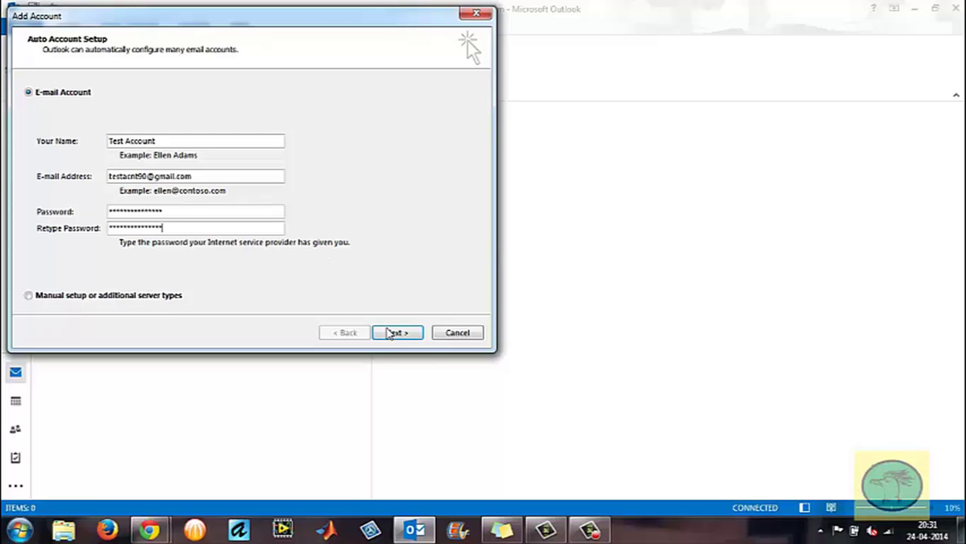
pyautogui.click(391, 333)
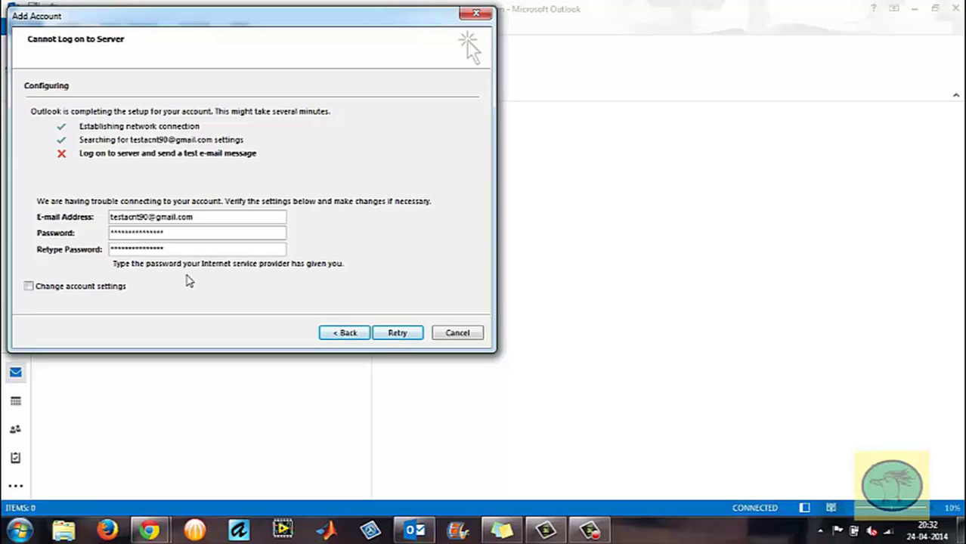
# Cancel the failed account setup, minimize Outlook and reveal the hidden notification-area icons.
pyautogui.click(453, 333)
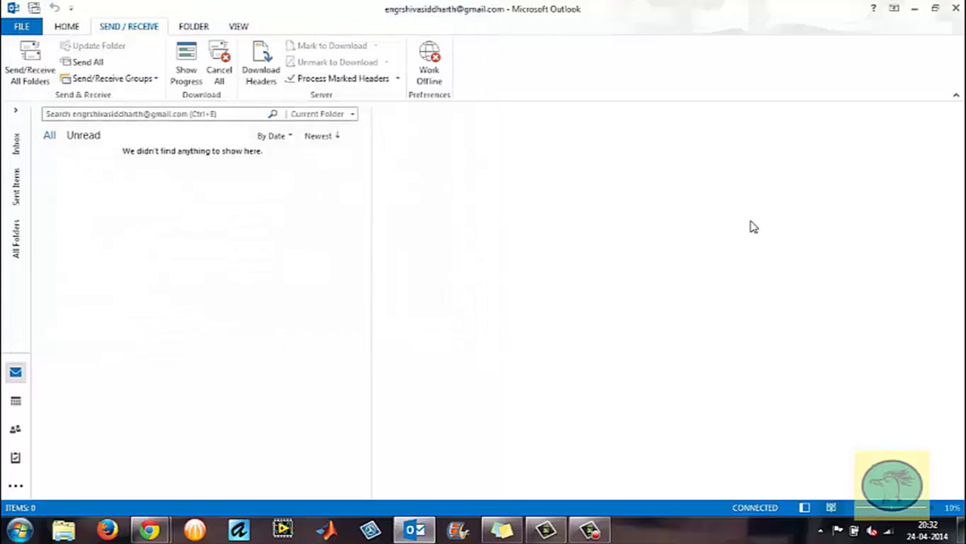
pyautogui.click(917, 9)
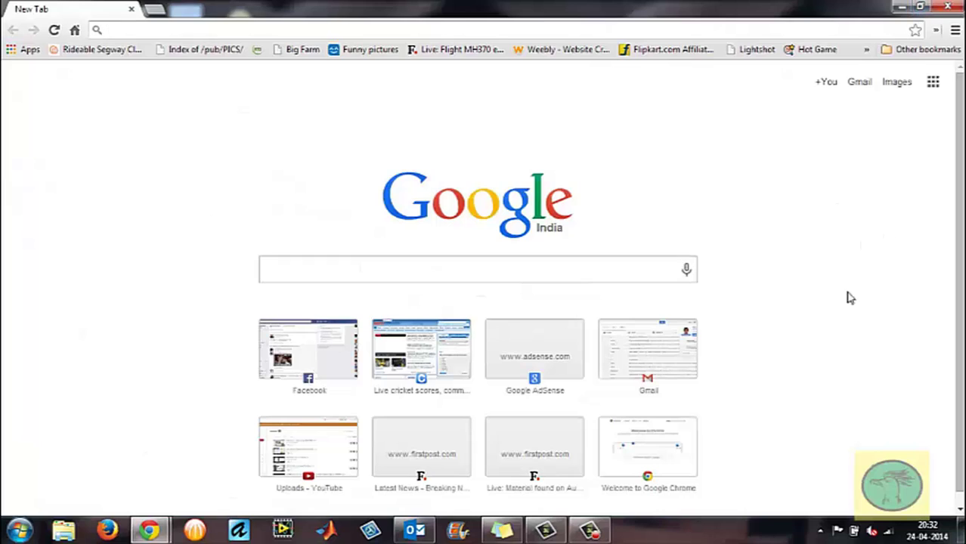
pyautogui.click(820, 531)
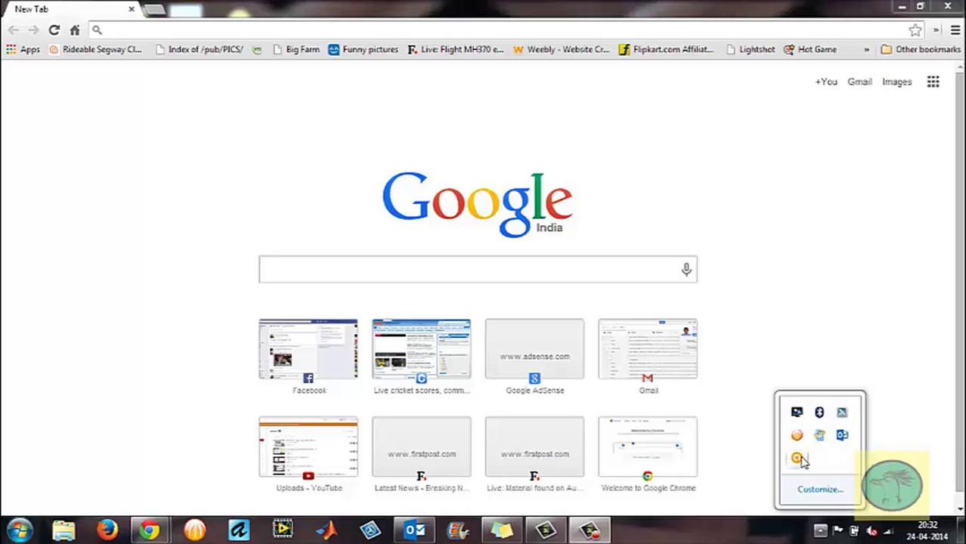
# In Avast Active Protection, uncheck Mail Shield's Scan SSL connections, save with OK twice and close Avast.
pyautogui.click(798, 459)
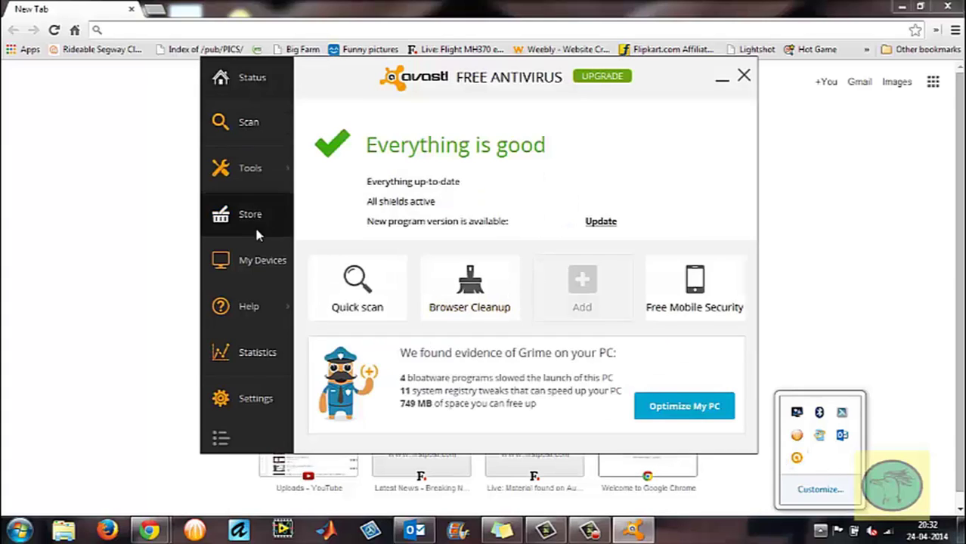
pyautogui.click(256, 391)
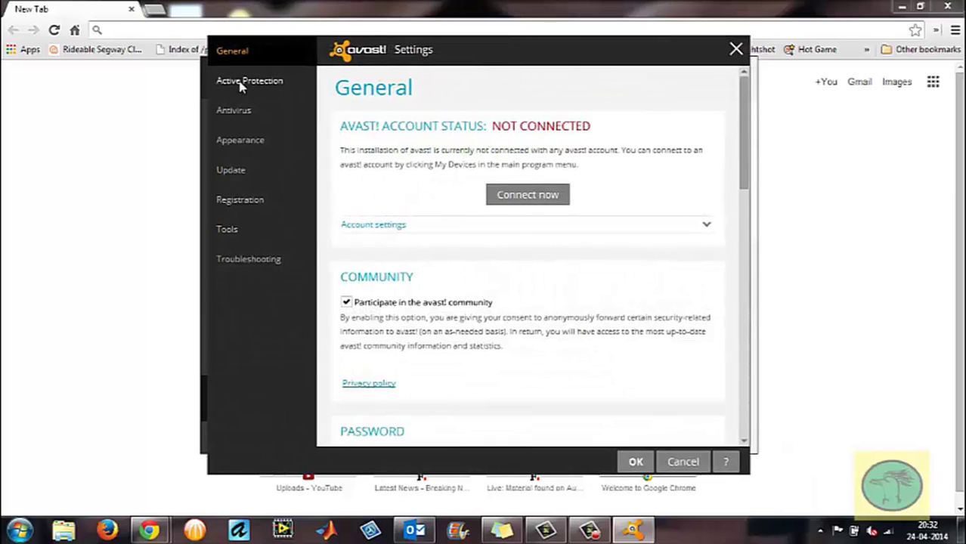
pyautogui.click(242, 83)
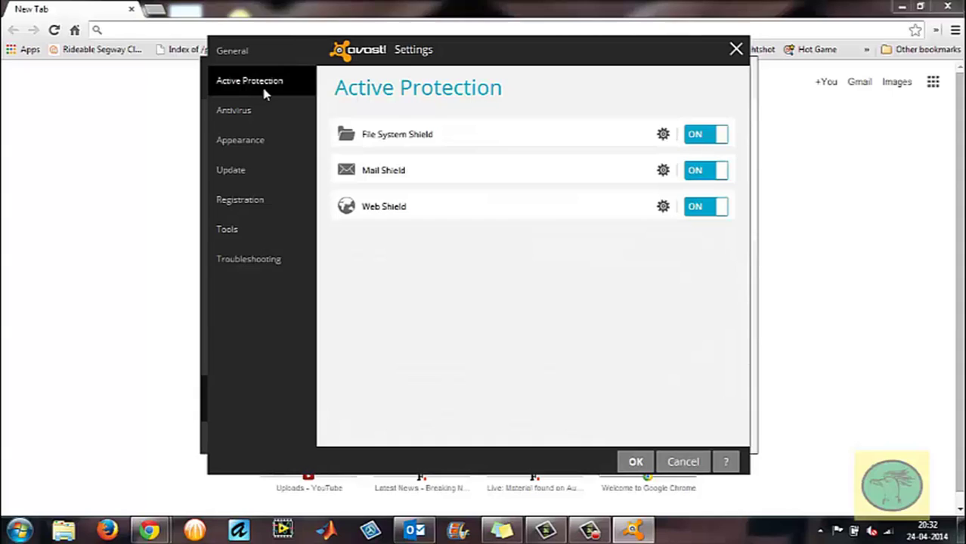
pyautogui.click(663, 173)
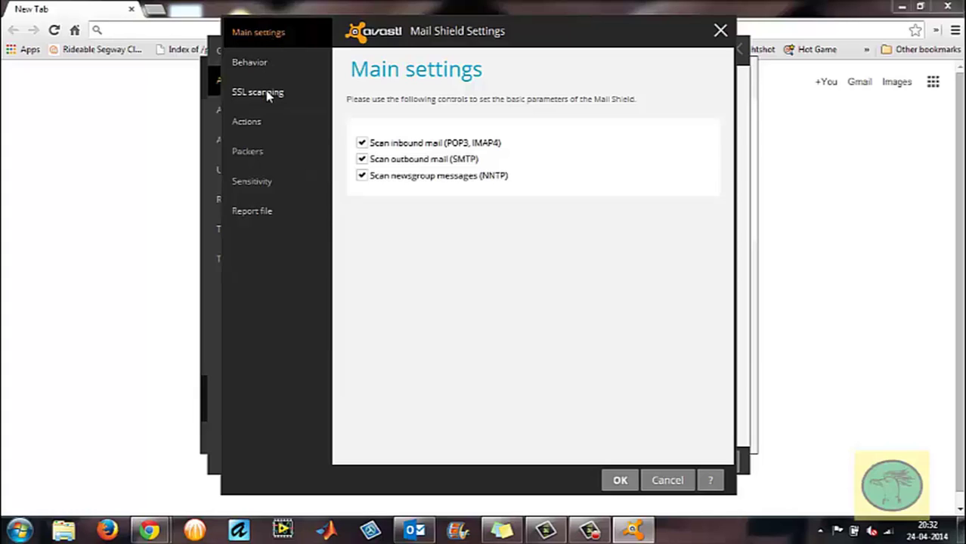
pyautogui.click(263, 190)
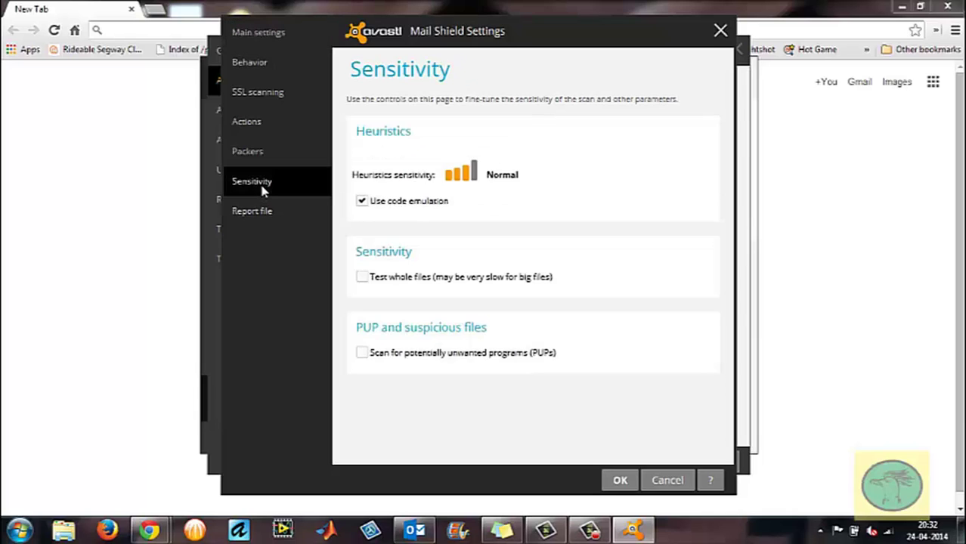
pyautogui.click(258, 96)
pyautogui.click(353, 101)
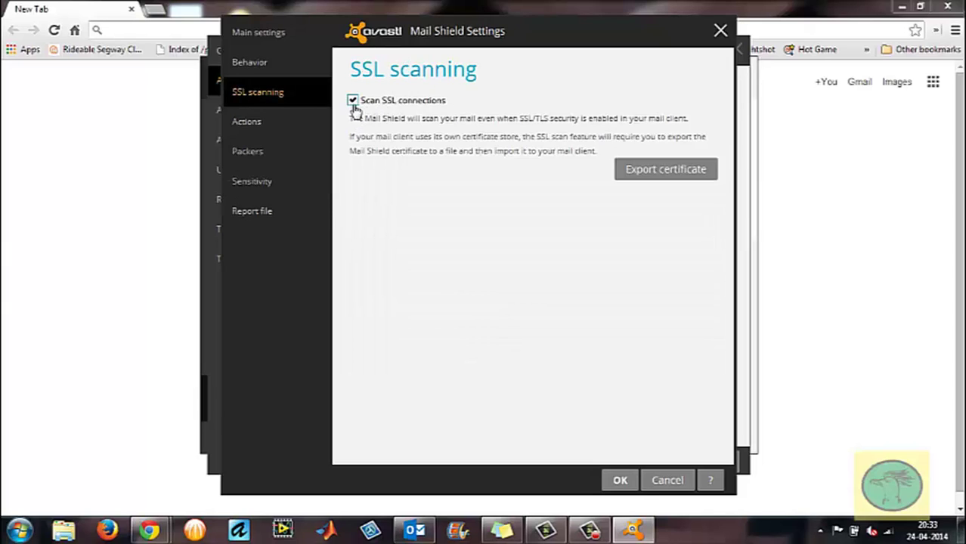
pyautogui.click(353, 101)
pyautogui.click(620, 481)
pyautogui.click(631, 463)
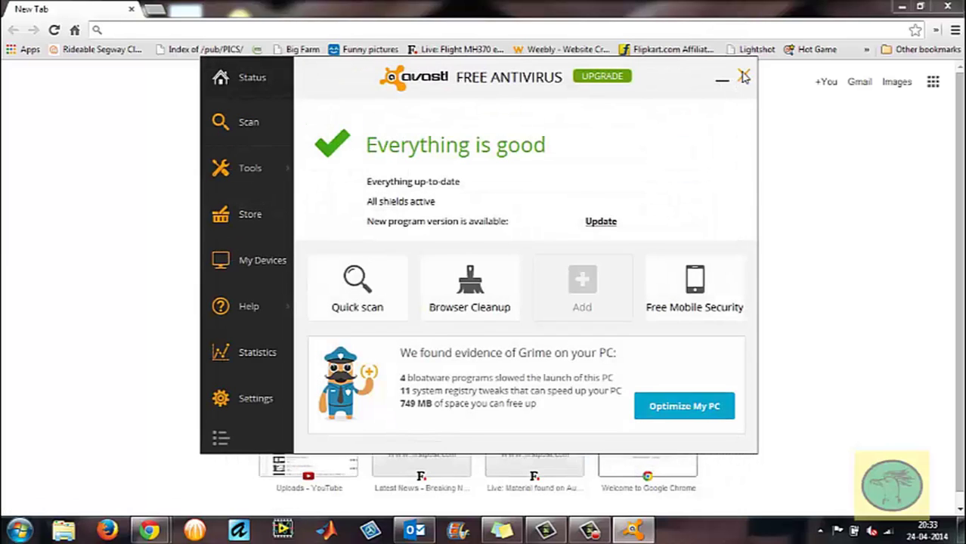
pyautogui.click(745, 78)
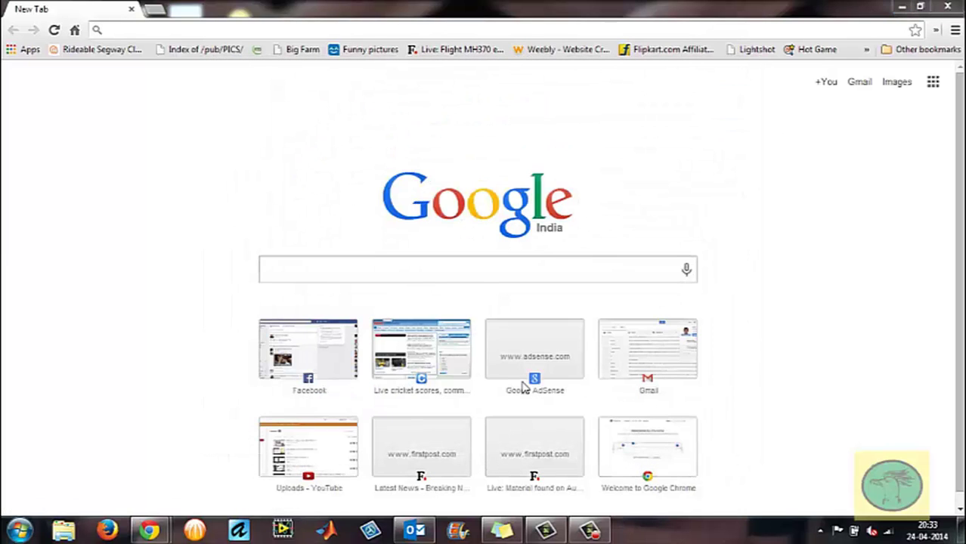
# Bring Outlook back and run Send/Receive All Folders, briefly checking the FILE page.
pyautogui.click(415, 530)
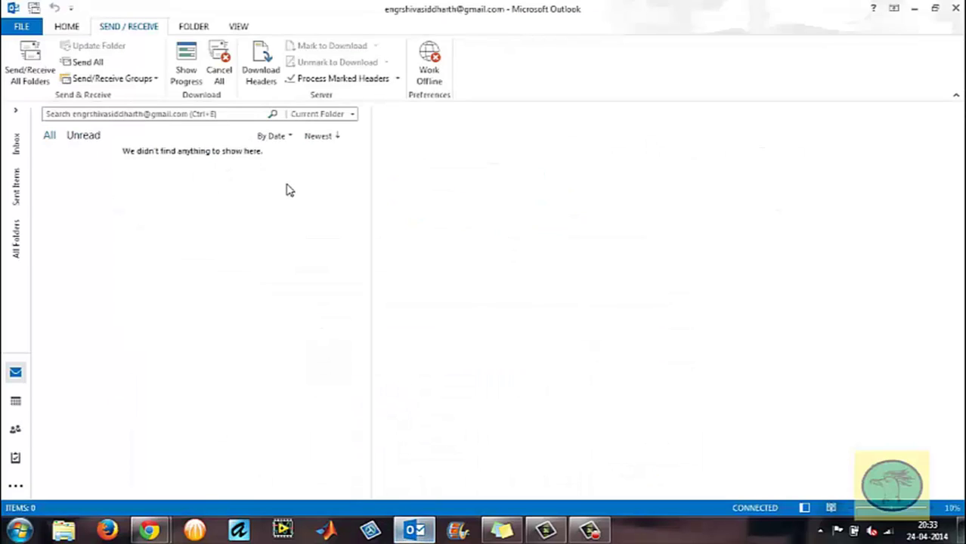
pyautogui.click(35, 61)
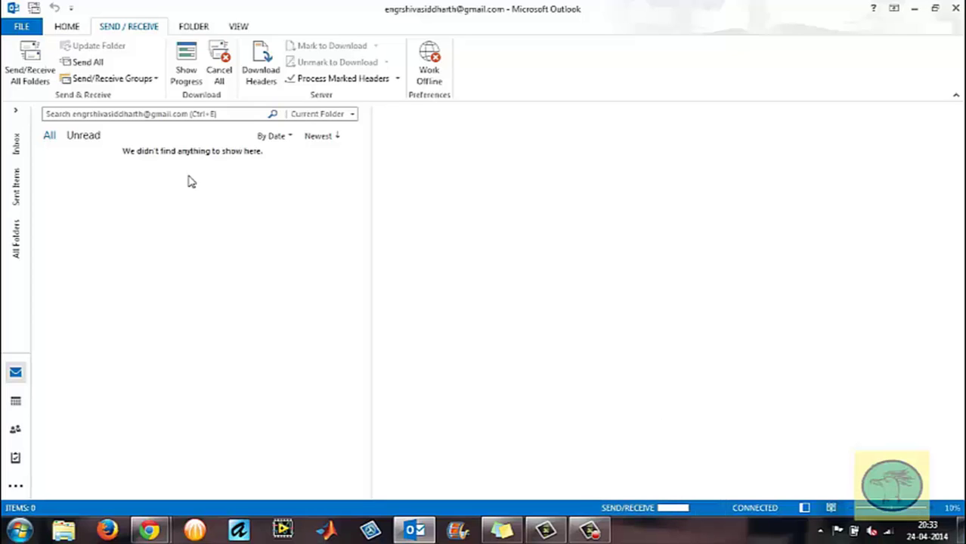
pyautogui.click(22, 25)
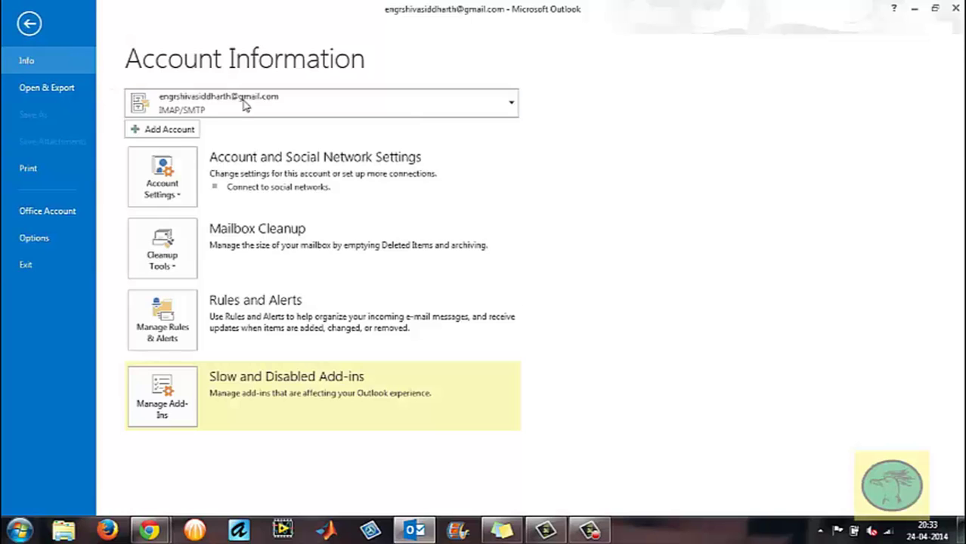
pyautogui.press('Escape')
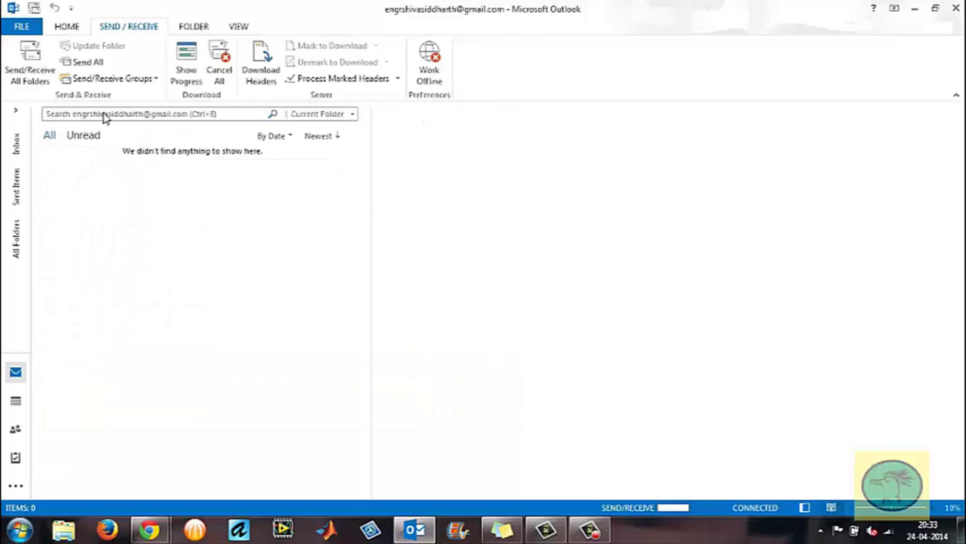
# Re-enter name 'Test Account', the test Gmail address and the password in both password fields.
pyautogui.write('Test Account')
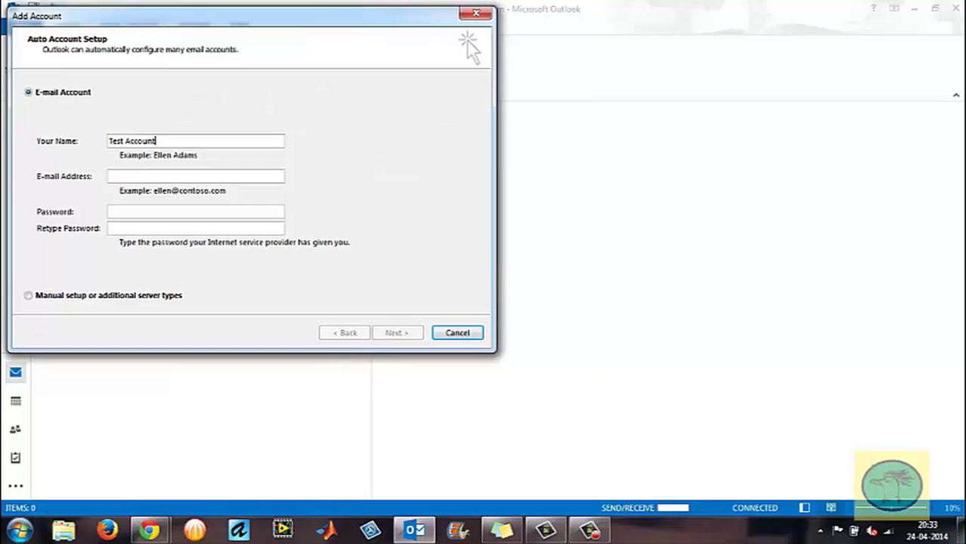
pyautogui.press('Tab')
pyautogui.press('Tab')
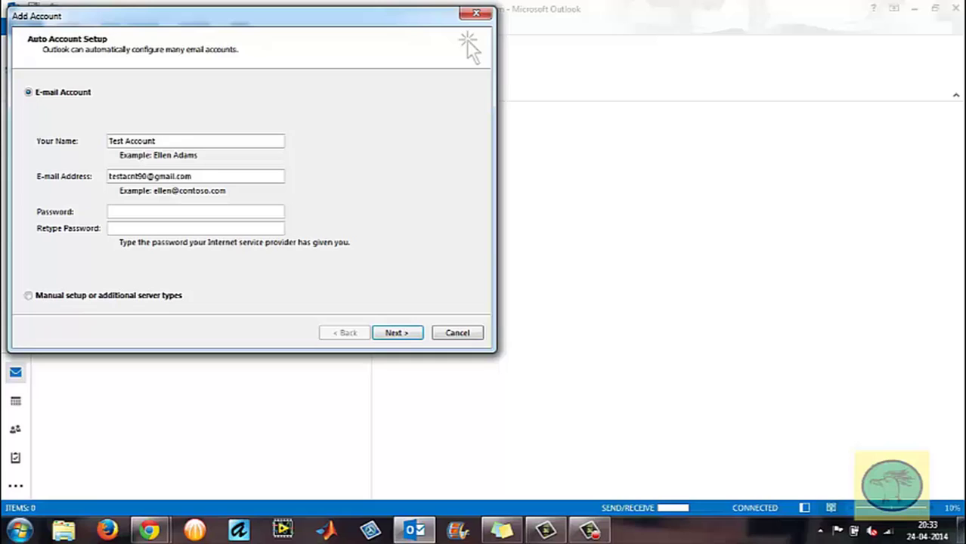
pyautogui.write('***************')
pyautogui.press('Tab')
pyautogui.write('*************')
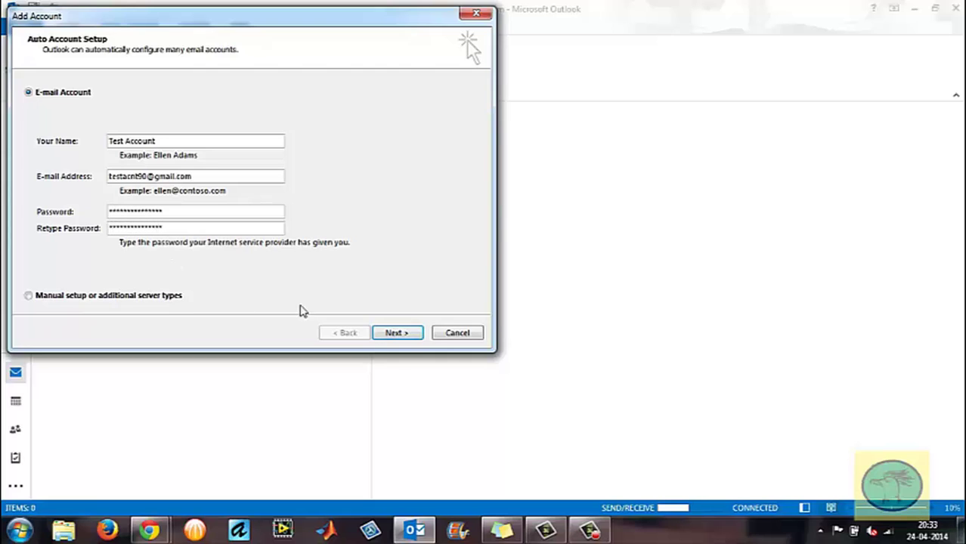
# Start Auto Account Setup for the Gmail account and reveal the hidden tray icons.
pyautogui.click(398, 333)
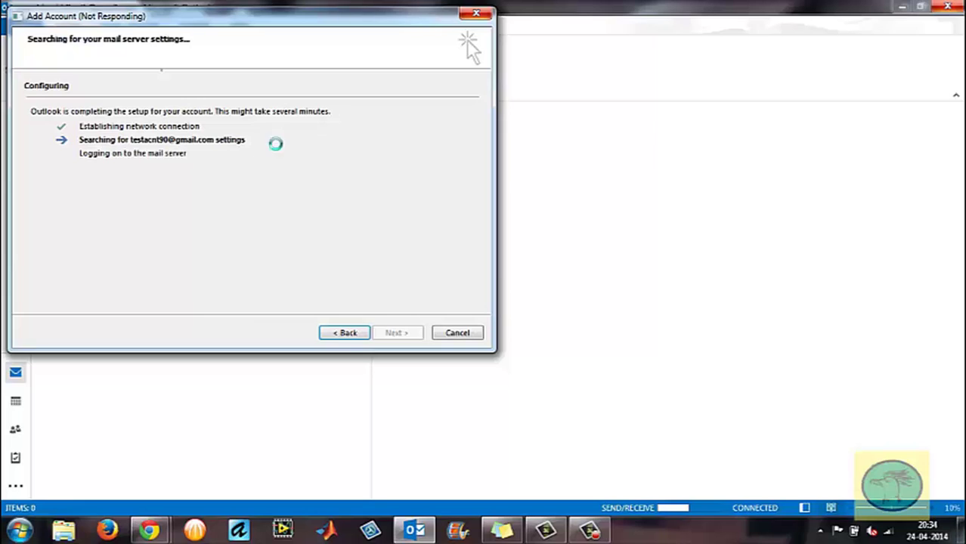
pyautogui.click(820, 529)
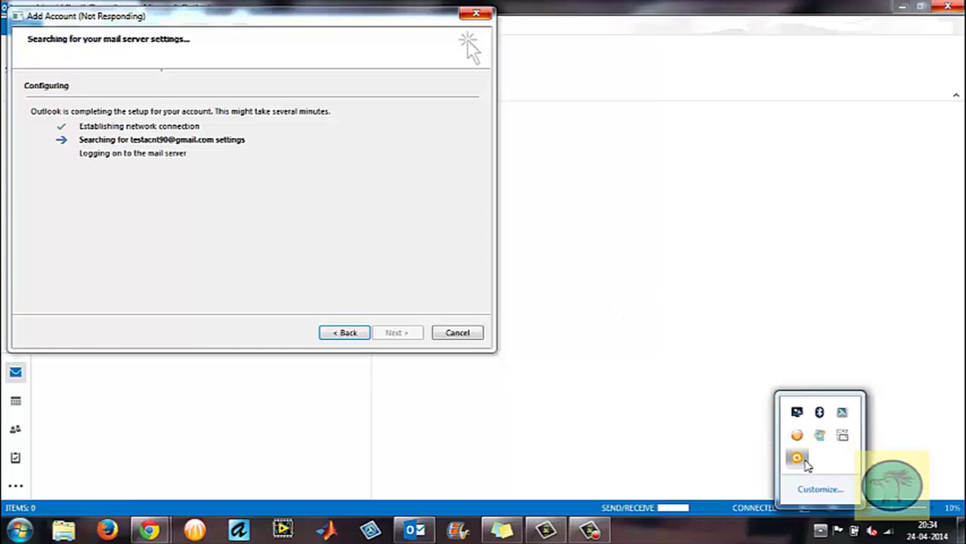
# Recheck Avast's Mail Shield SSL scanning options, confirming SSL scanning is off, then close both settings windows.
pyautogui.doubleClick(797, 458)
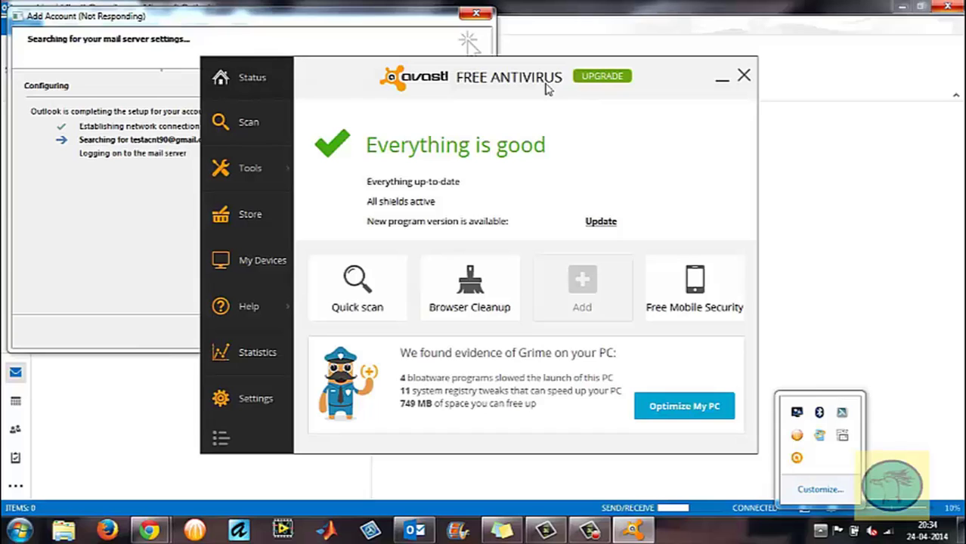
pyautogui.moveTo(548, 84); pyautogui.dragTo(730, 68)
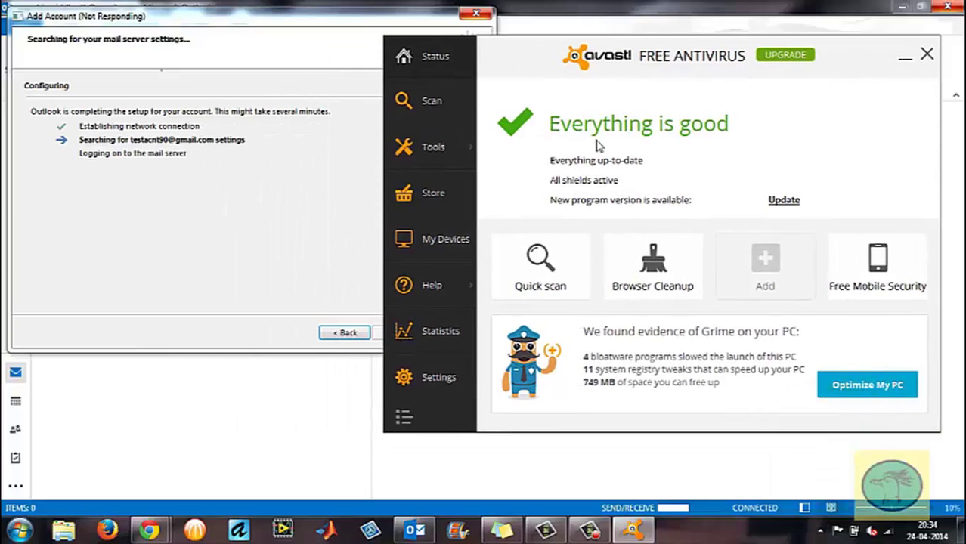
pyautogui.click(436, 378)
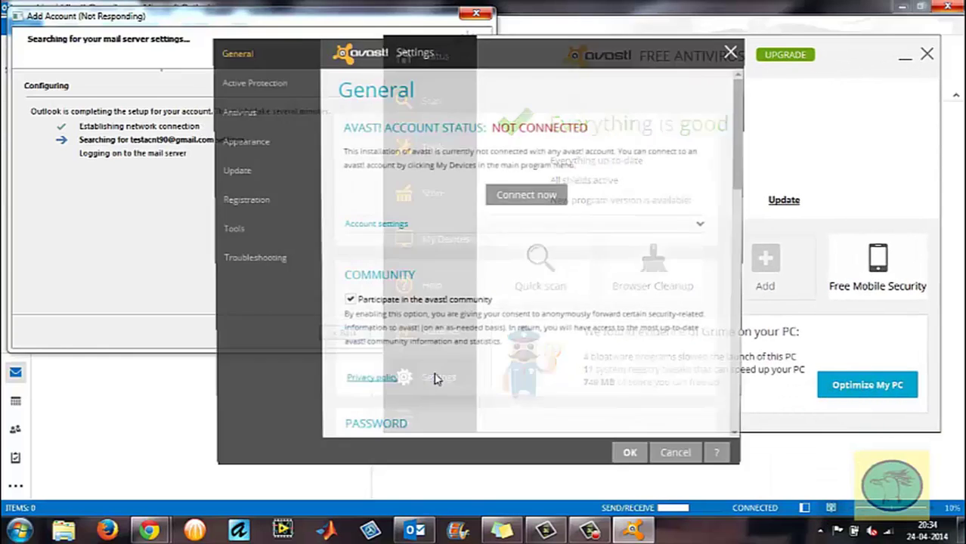
pyautogui.click(250, 81)
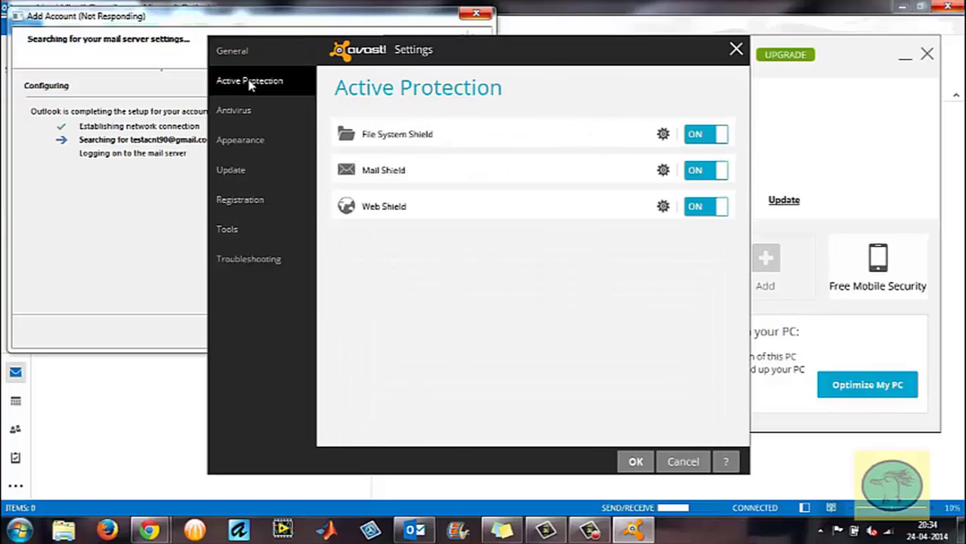
pyautogui.moveTo(494, 60); pyautogui.dragTo(636, 65)
pyautogui.click(804, 175)
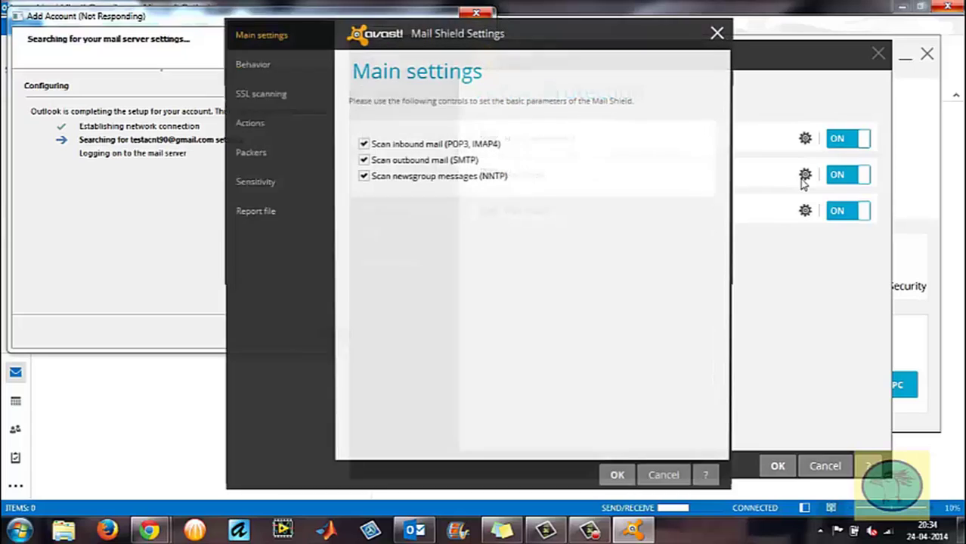
pyautogui.click(295, 89)
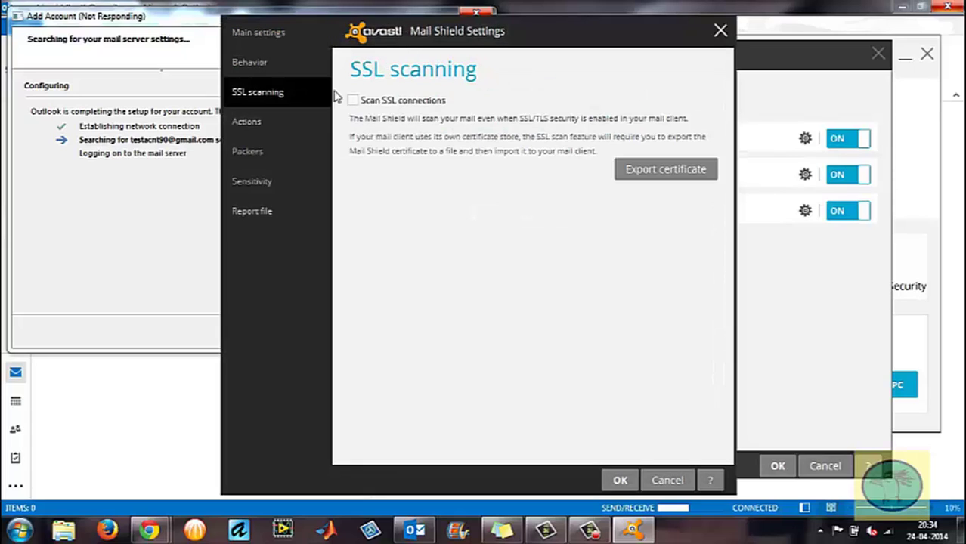
pyautogui.click(720, 30)
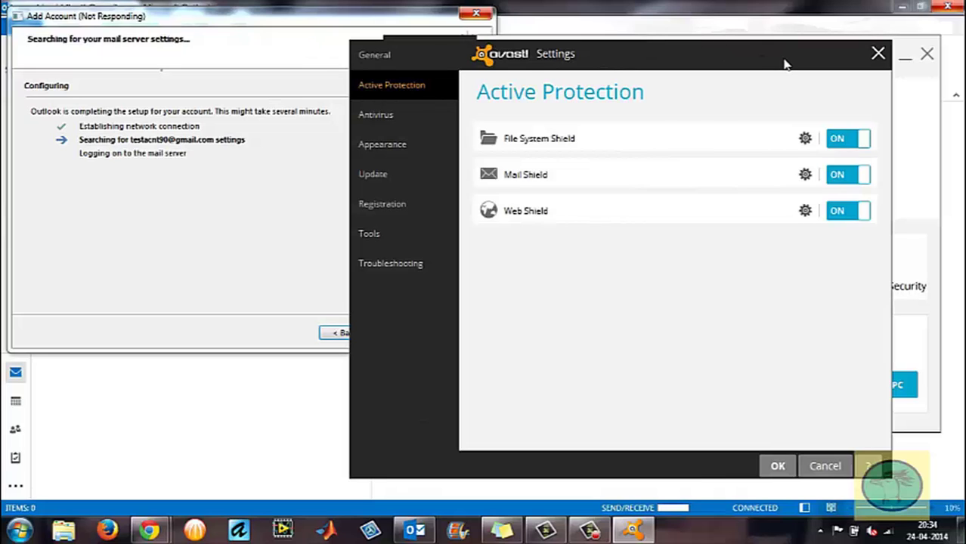
pyautogui.click(877, 55)
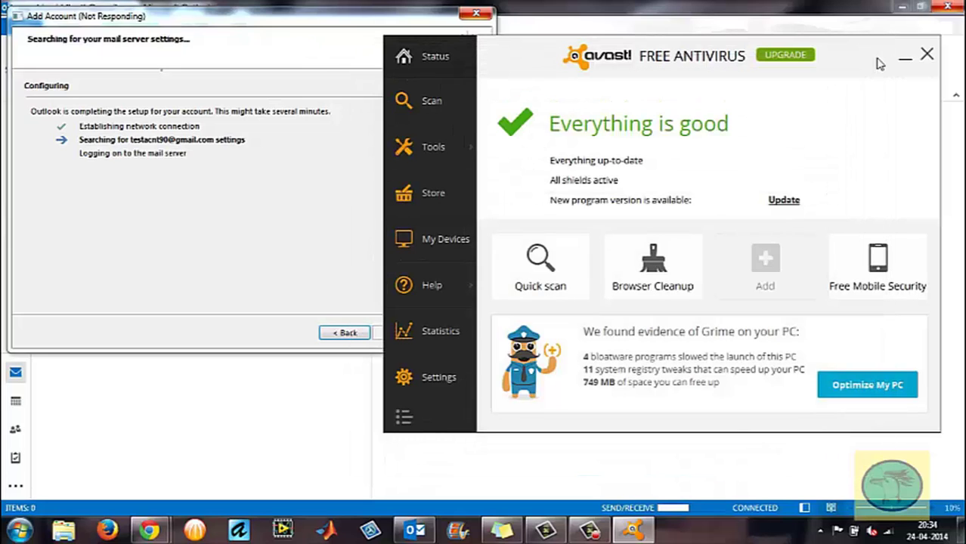
# Close Avast, wait for Gmail account setup to finish, then cancel out of the Add Account dialog.
pyautogui.click(927, 55)
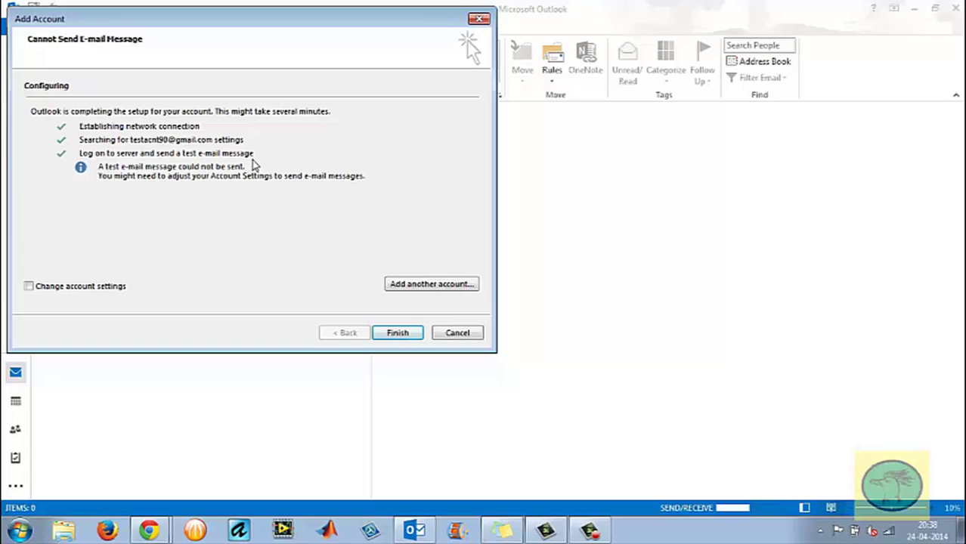
pyautogui.click(458, 336)
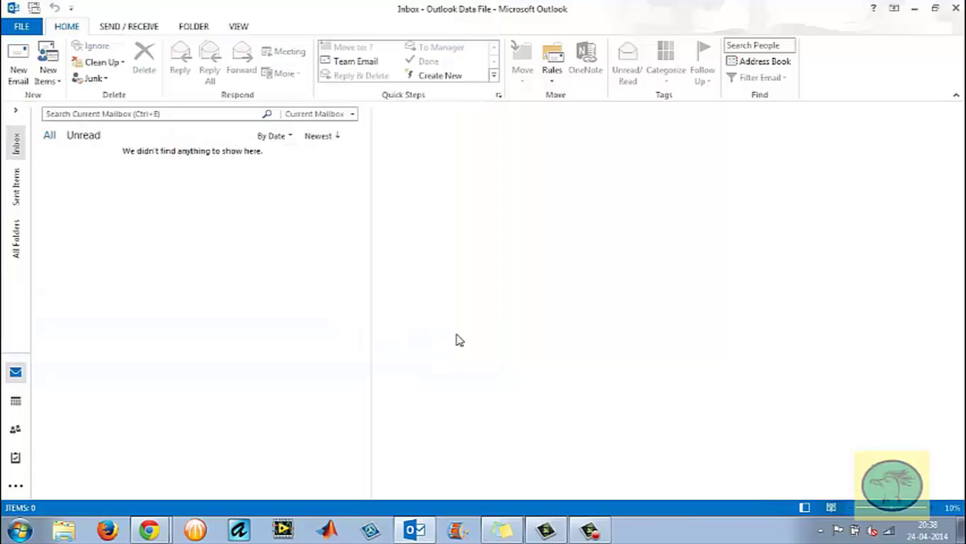
# Run Send/Receive All Folders from the SEND / RECEIVE ribbon.
pyautogui.click(15, 240)
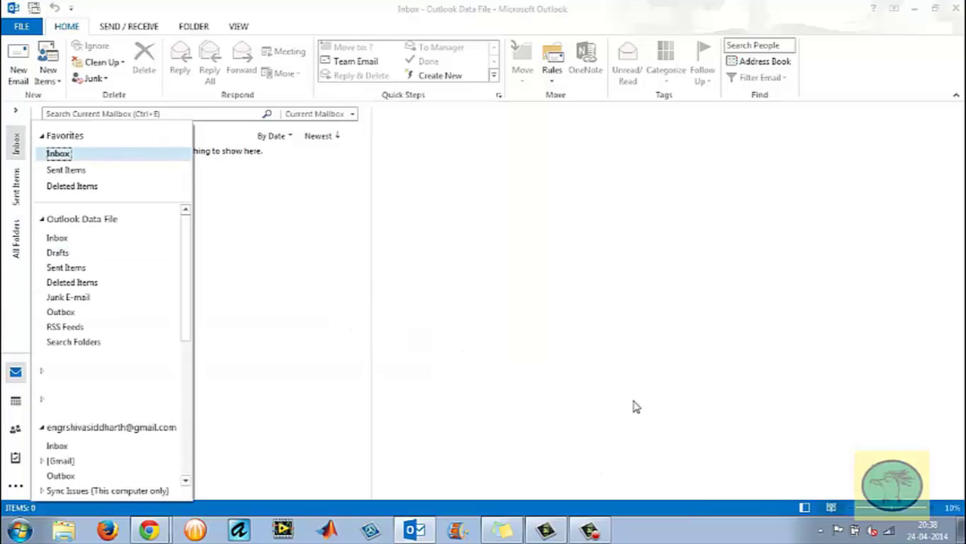
pyautogui.click(143, 28)
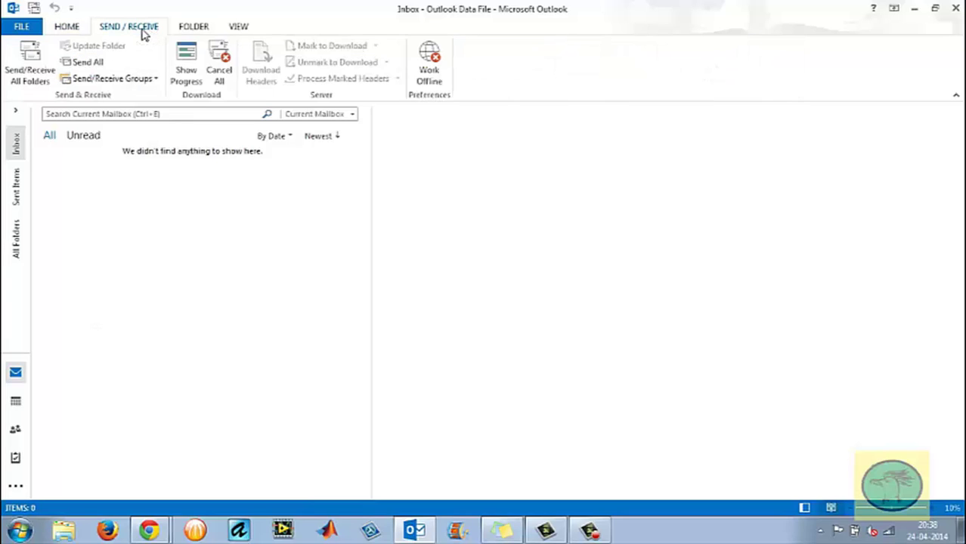
pyautogui.click(21, 64)
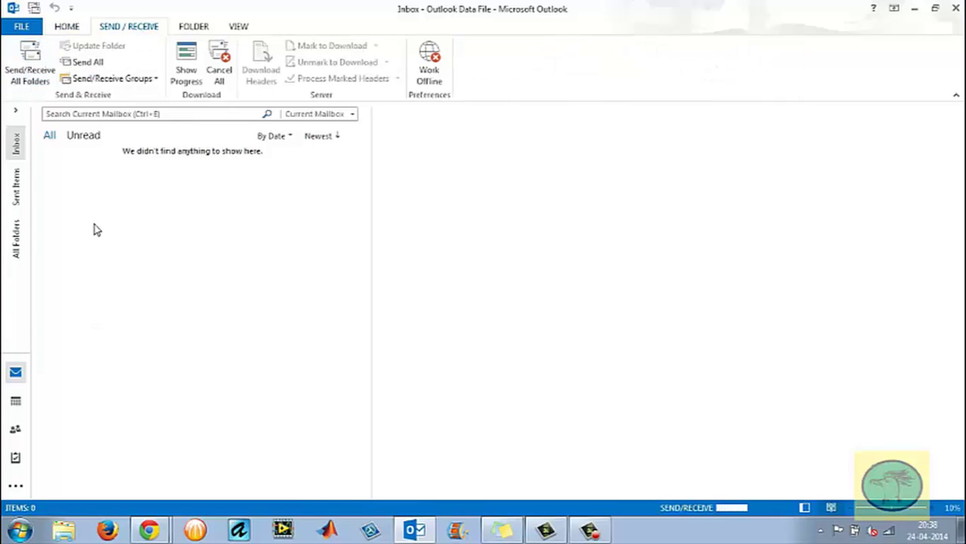
# Close the test Gmail account from the All Folders list so it disappears from the folder pane.
pyautogui.click(20, 238)
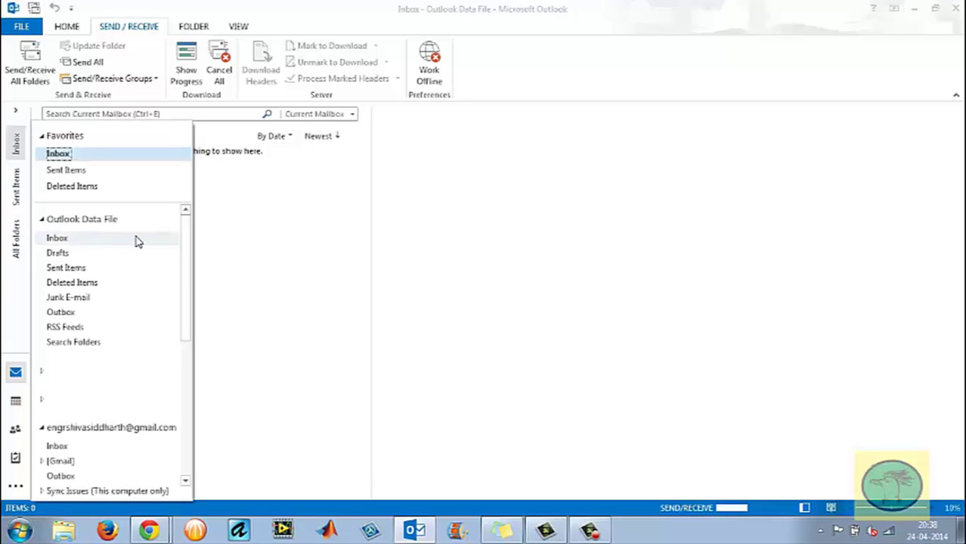
pyautogui.moveTo(188, 272); pyautogui.dragTo(194, 341)
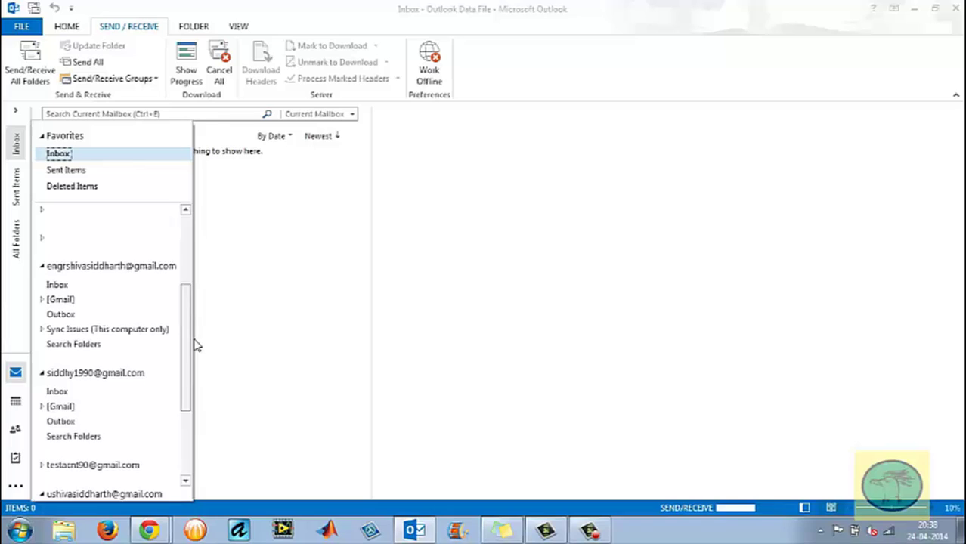
pyautogui.click(85, 467)
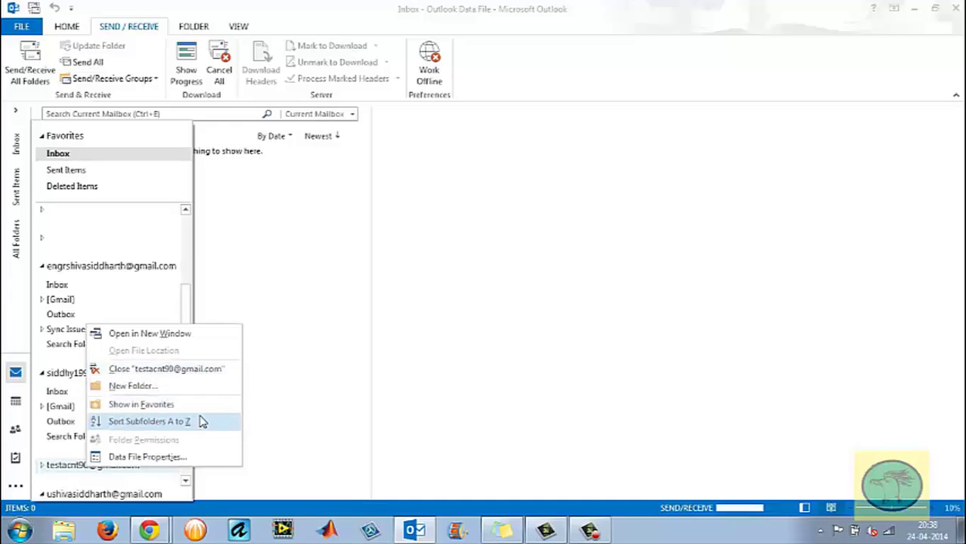
pyautogui.click(295, 363)
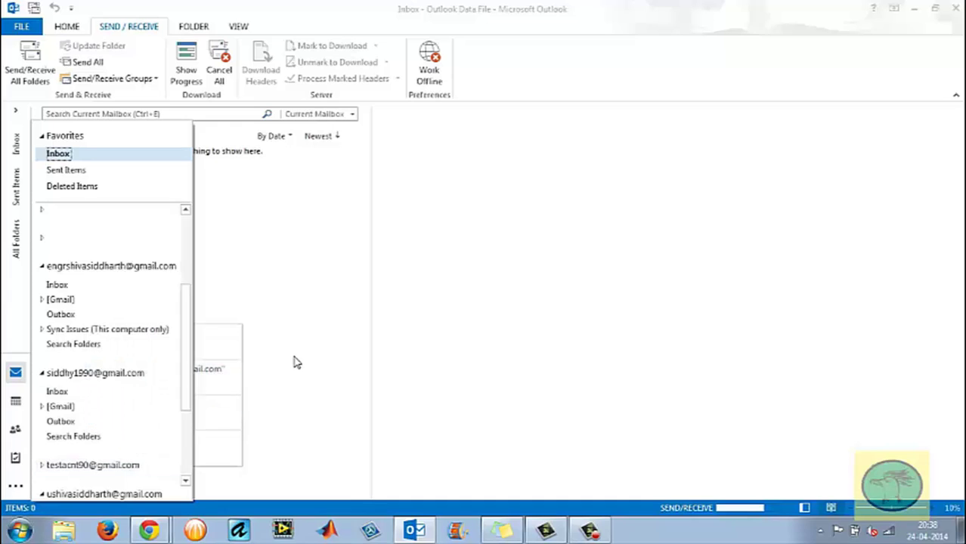
pyautogui.click(42, 466)
pyautogui.rightClick(73, 468)
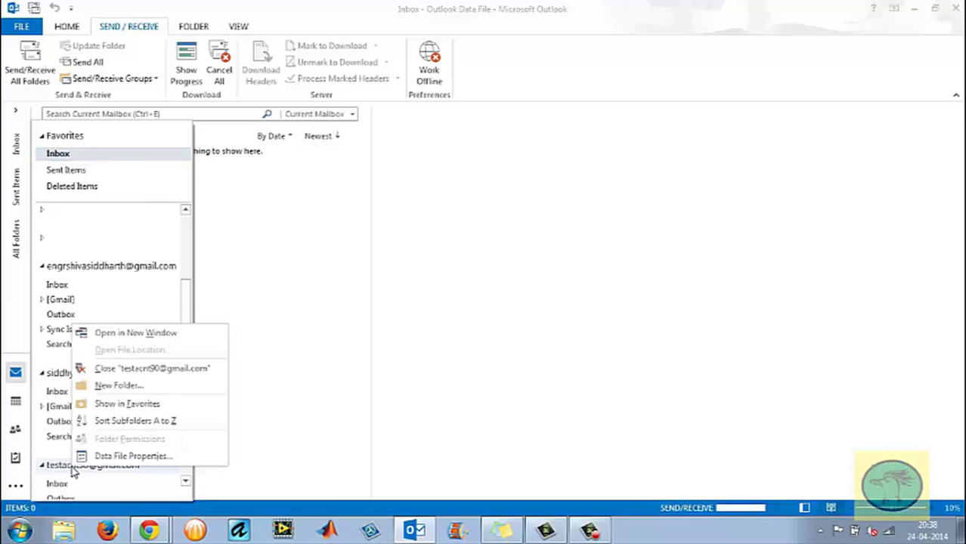
pyautogui.click(160, 368)
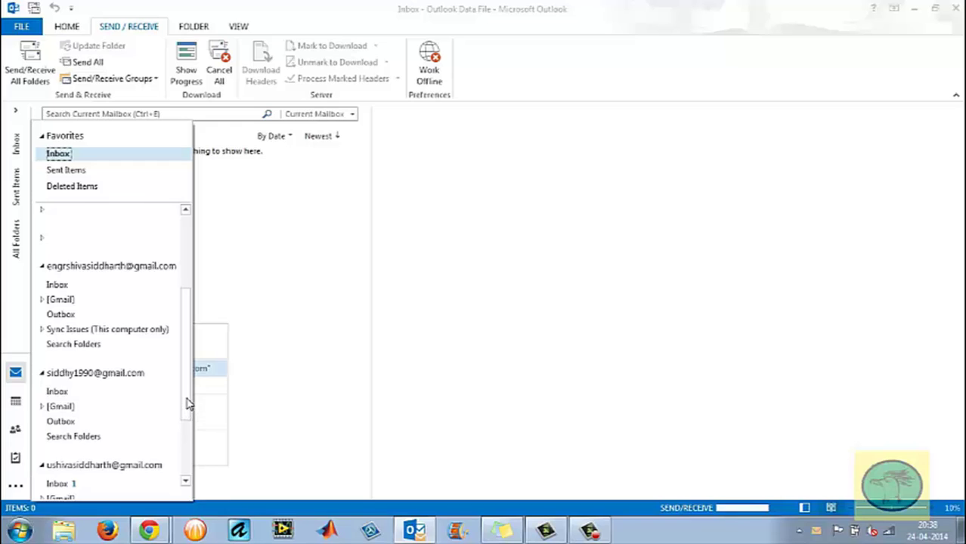
pyautogui.click(737, 145)
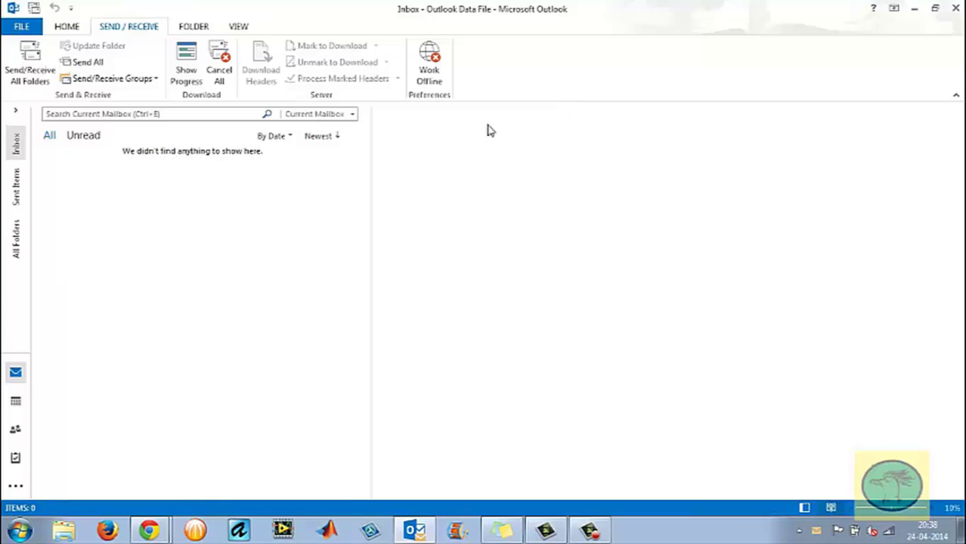
pyautogui.click(13, 241)
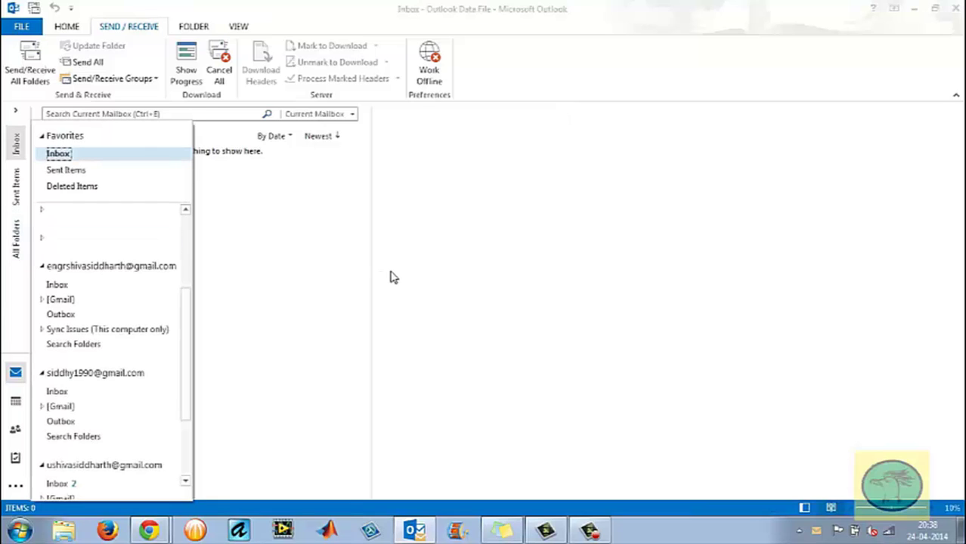